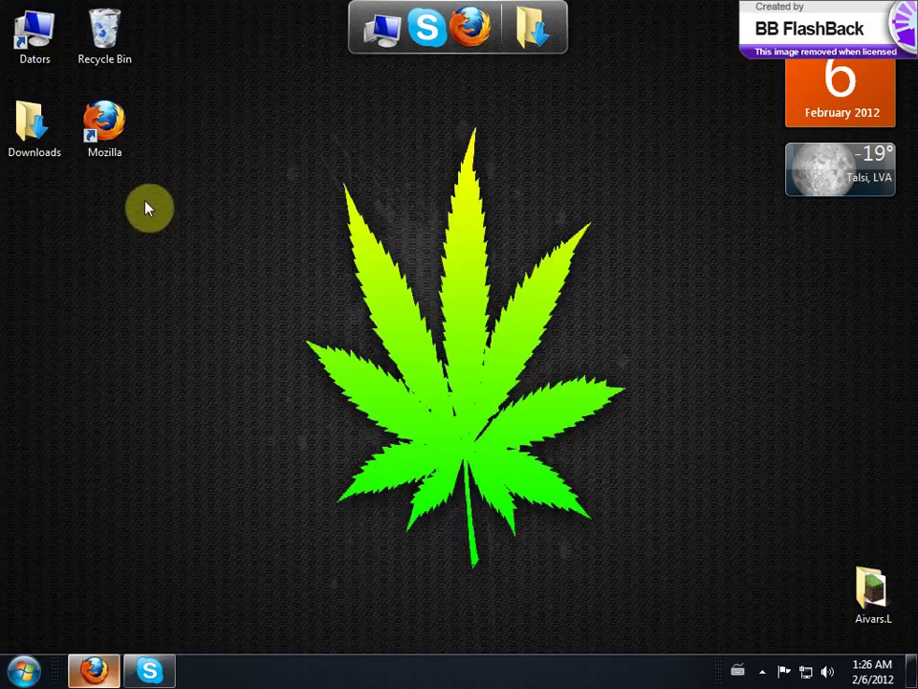
Step: Open the downloaded IPB 3.2.3 .rar archive from Downloads in WinRAR, closing the Explorer window
double_click(53, 130)
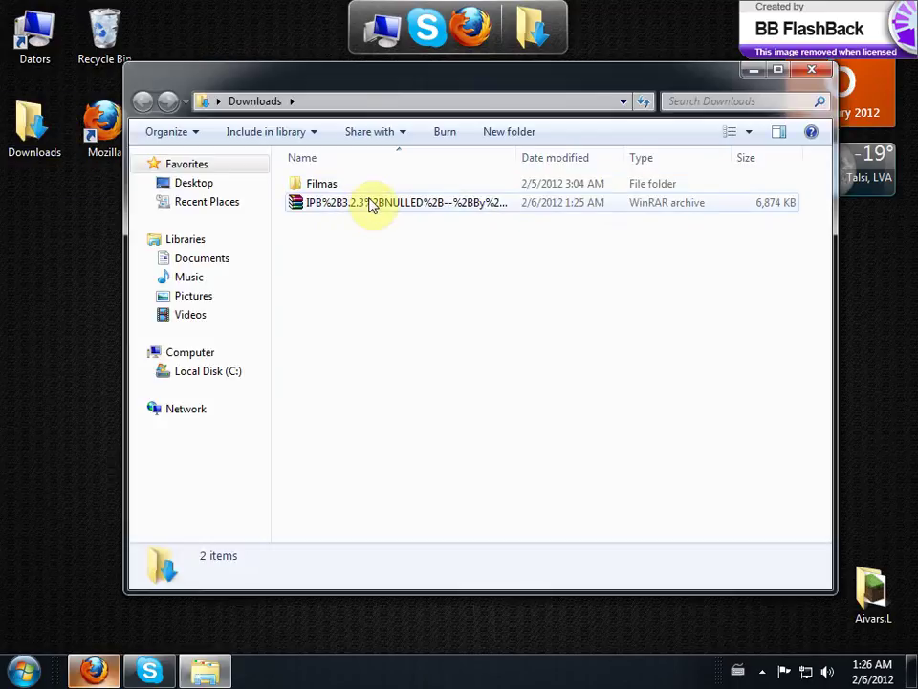
left_click(375, 203)
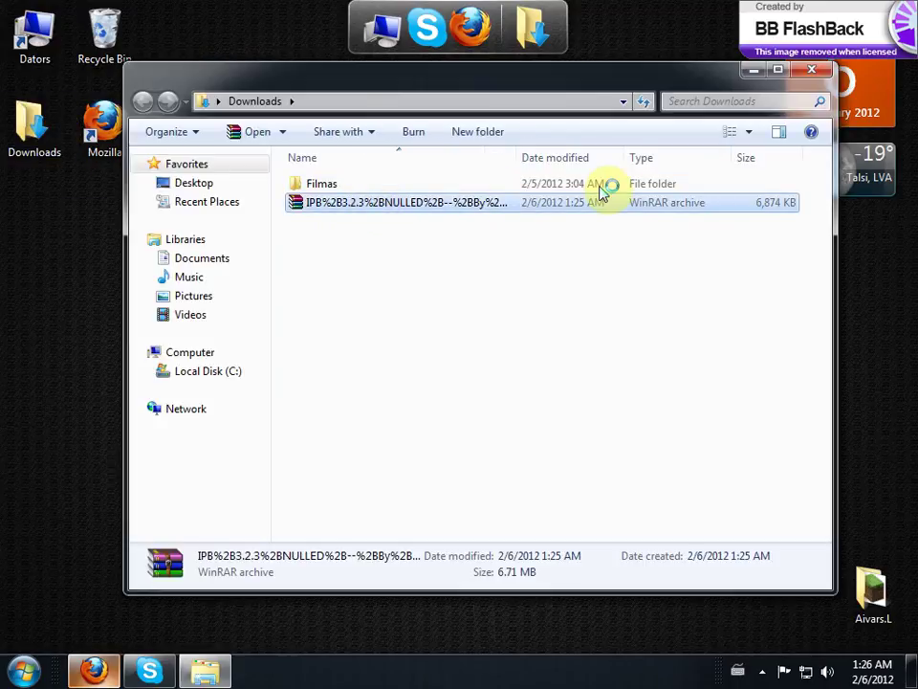
left_click(815, 79)
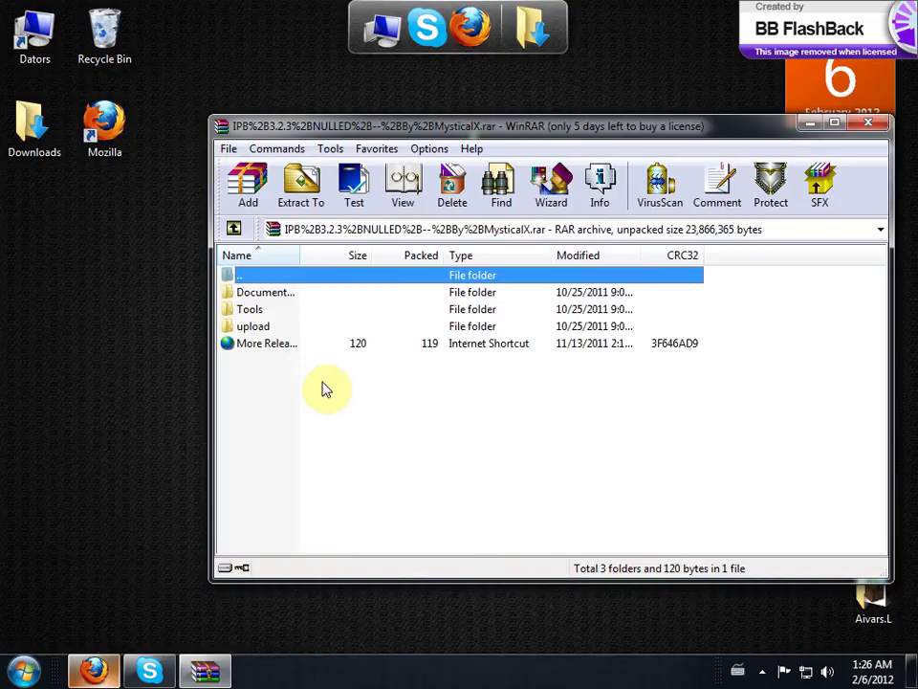
Step: Browse the archive's top-level items and open its upload folder in WinRAR
left_click(277, 293)
left_click(272, 311)
left_click(285, 346)
left_click(287, 297)
left_click(285, 312)
left_click(287, 344)
left_click(291, 298)
left_click(279, 314, "ctrl")
left_click(286, 345, "ctrl")
left_click(301, 389)
double_click(273, 328)
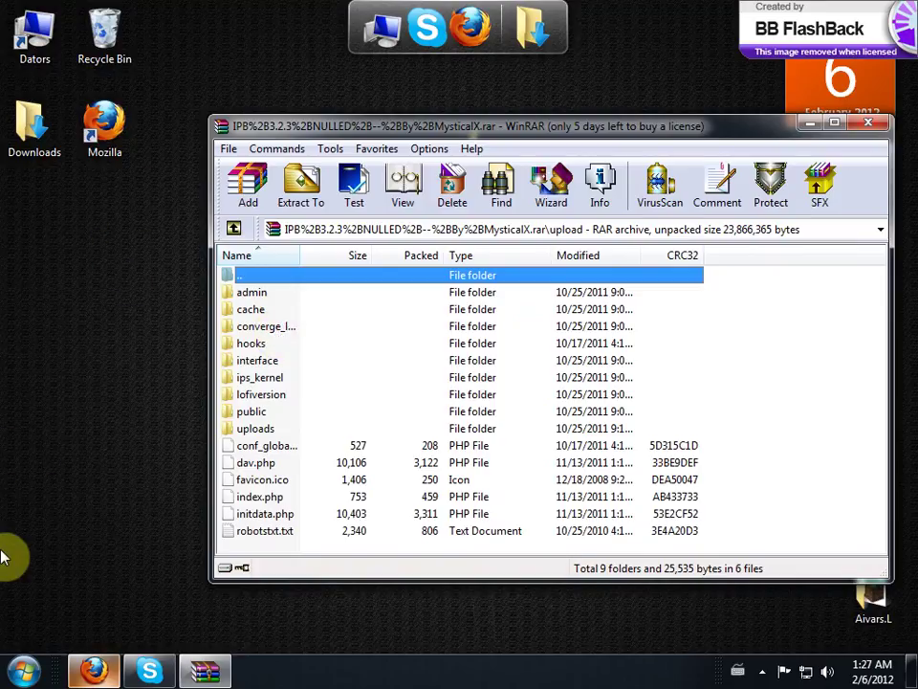
Step: Open Local Disk (C:) from the Start menu's Computer entry
left_click(21, 670)
left_click(293, 415)
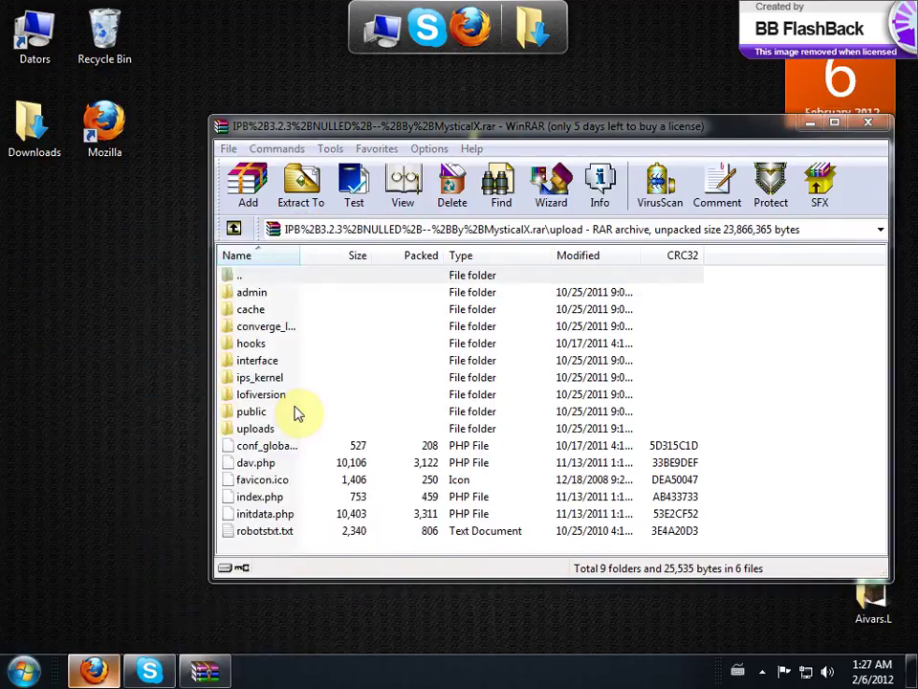
double_click(427, 199)
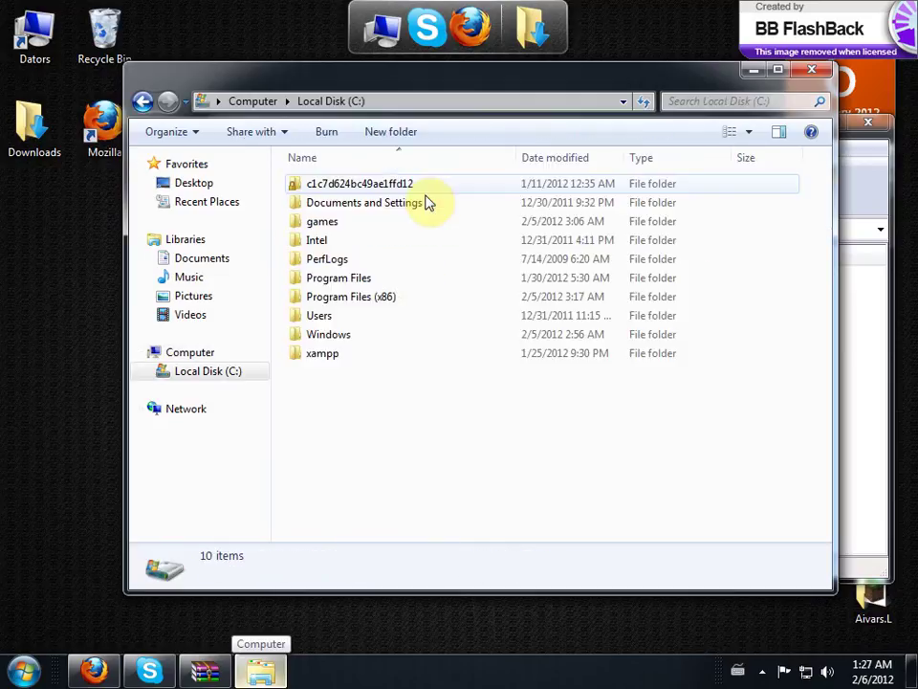
Step: Create a new folder named forums in C:\xampp\htdocs
double_click(384, 356)
double_click(346, 276)
left_click_drag(617, 79, 536, 116)
right_click(380, 313)
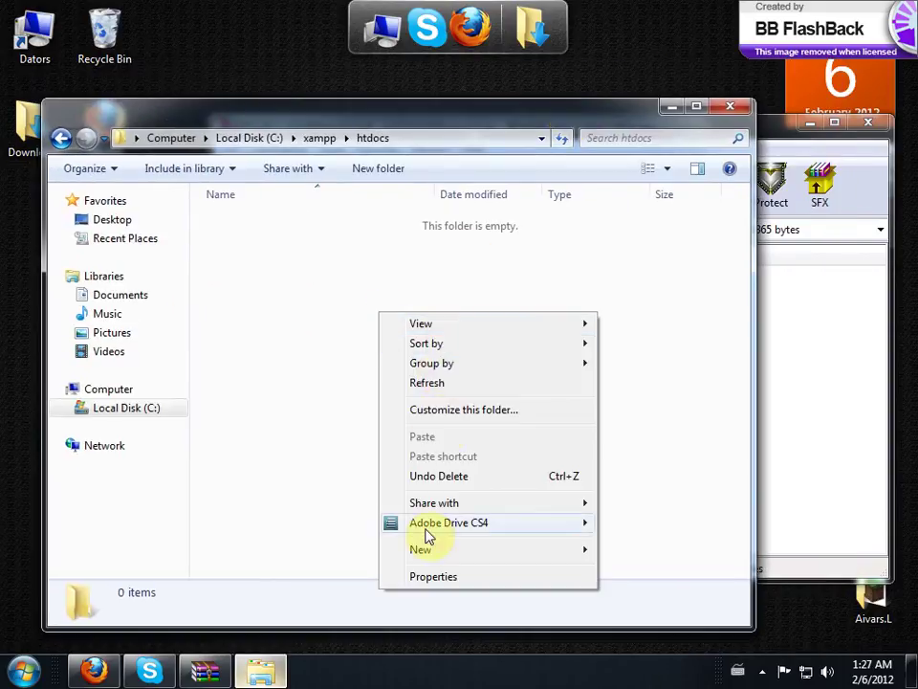
left_click(446, 549)
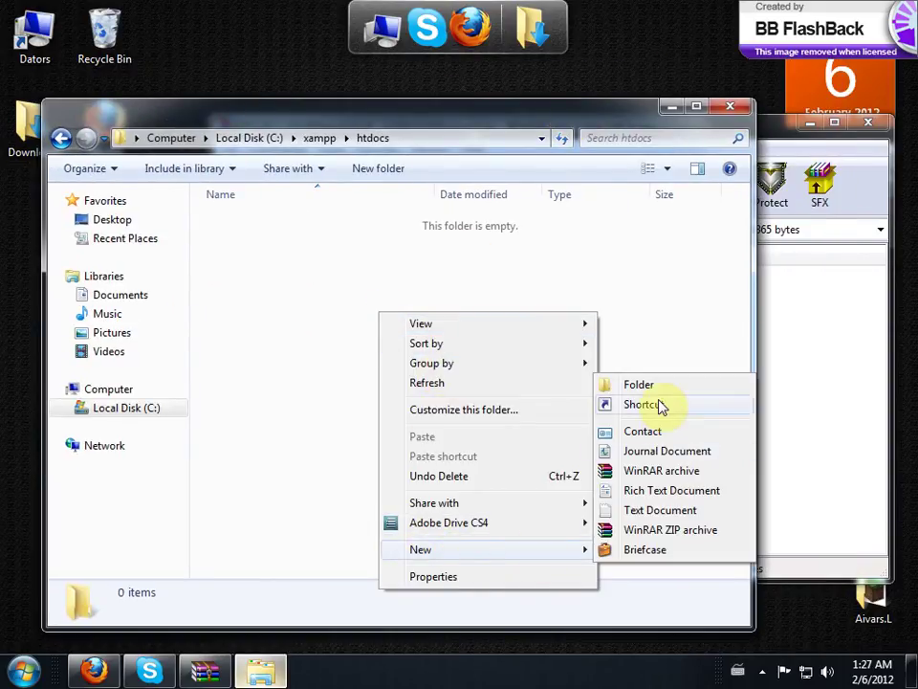
left_click(651, 387)
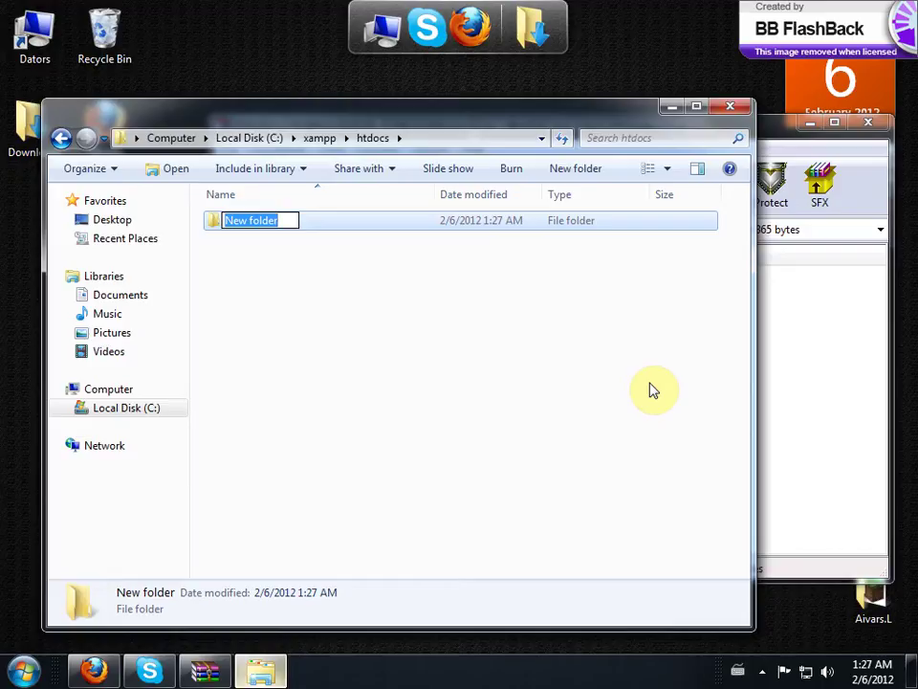
type("forums")
key("Return")
Step: Select all contents of the archive's upload folder and drag them toward htdocs
left_click(815, 373)
left_click_drag(779, 294, 371, 646)
left_click_drag(254, 296, 158, 121)
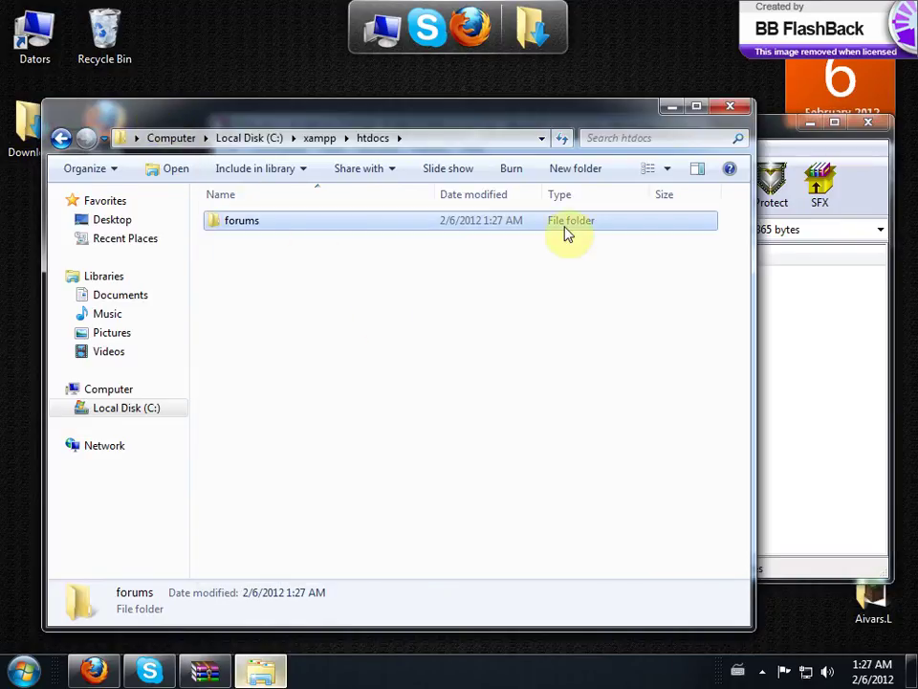
left_click(784, 134)
Step: Extract the selected upload contents into the forums folder
left_click_drag(359, 125, 514, 121)
left_click_drag(401, 289, 243, 222)
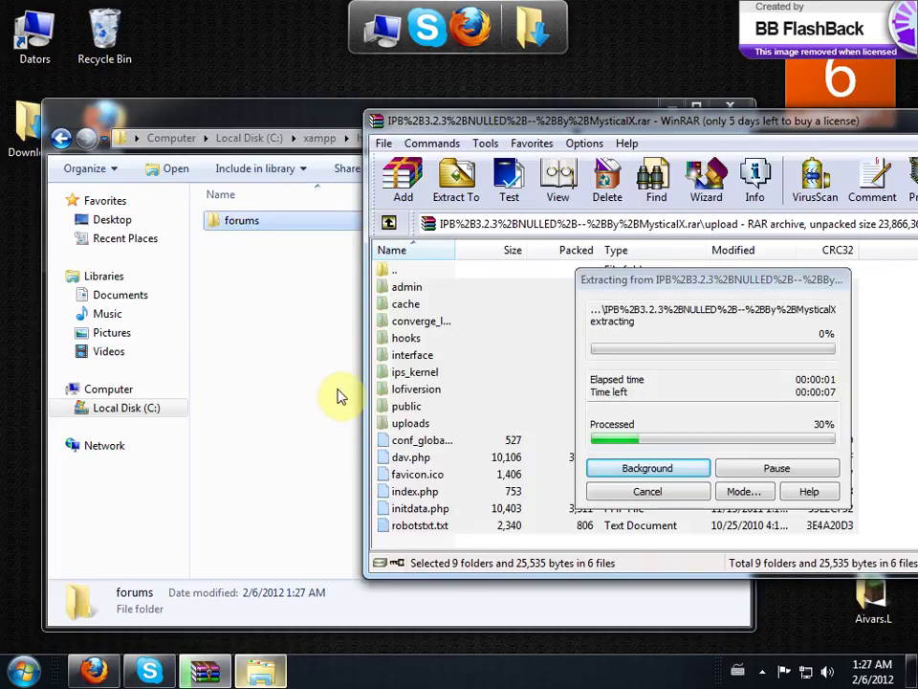
left_click(96, 669)
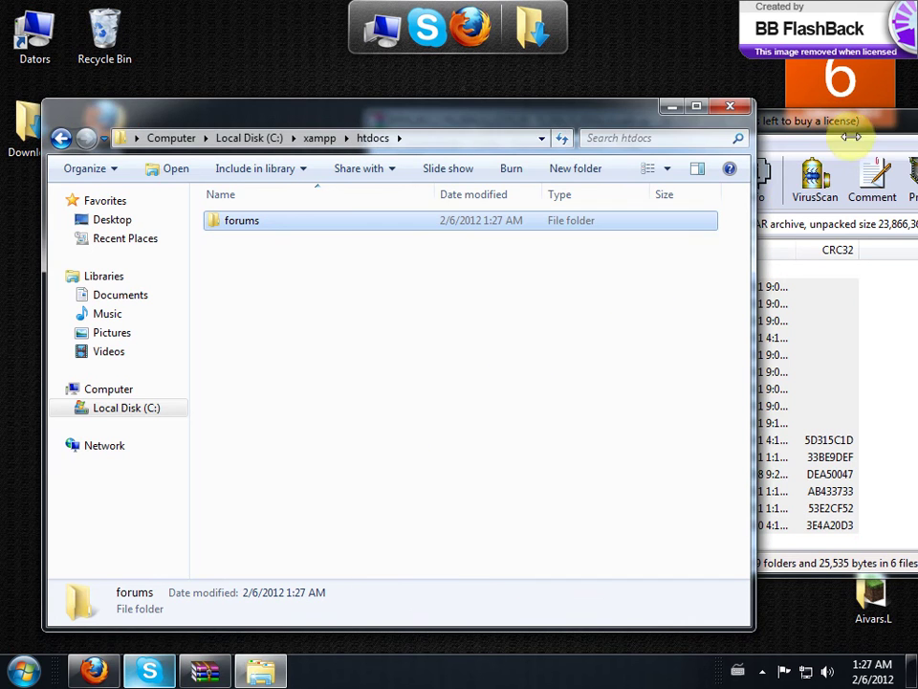
Step: Close WinRAR, open forums to confirm its 15 items, and return to the localhost browser
left_click(855, 128)
left_click_drag(855, 128, 644, 171)
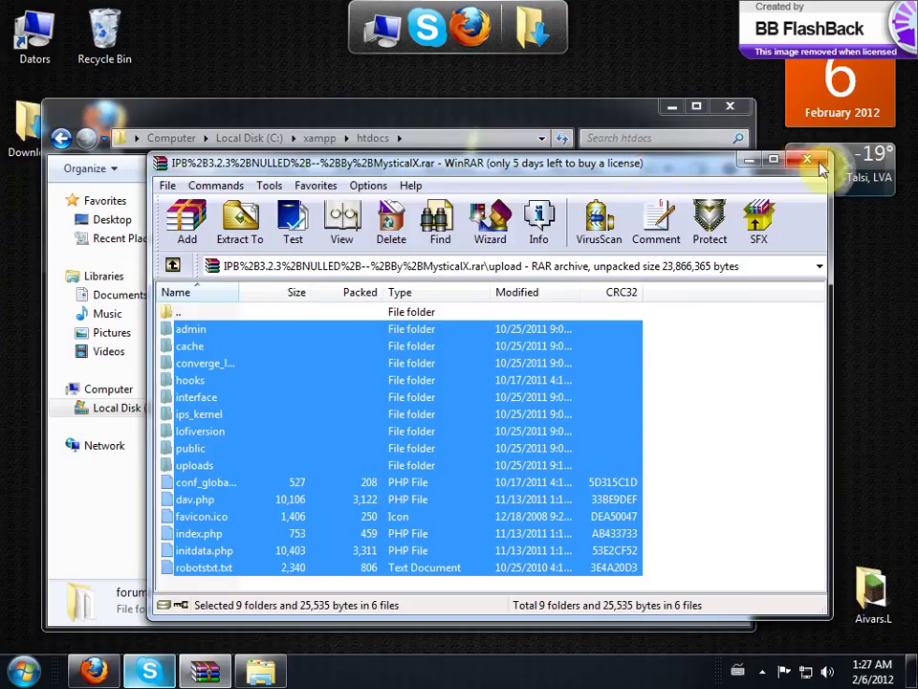
left_click(808, 158)
double_click(265, 223)
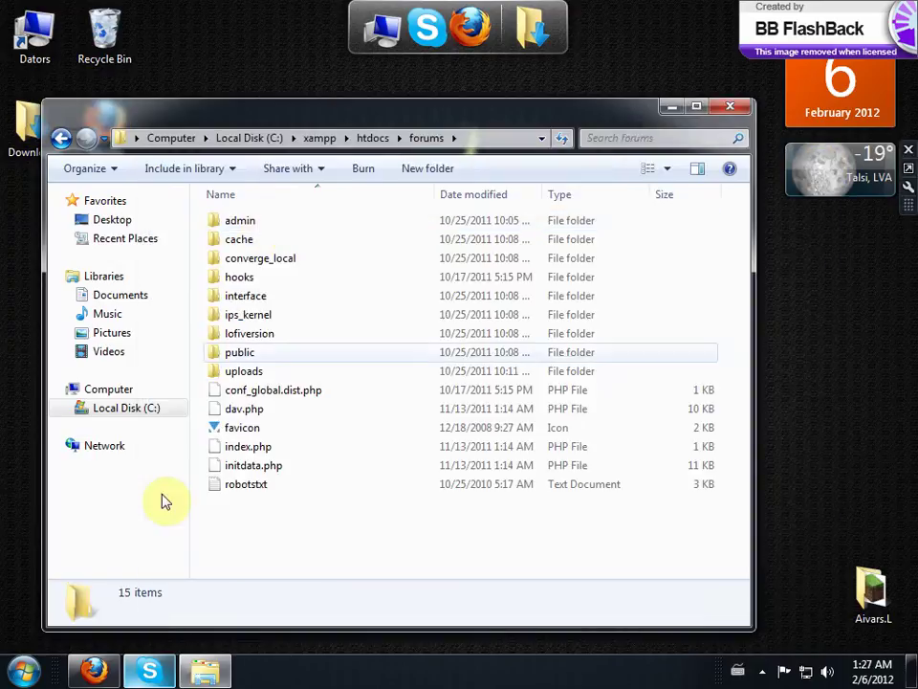
left_click(94, 669)
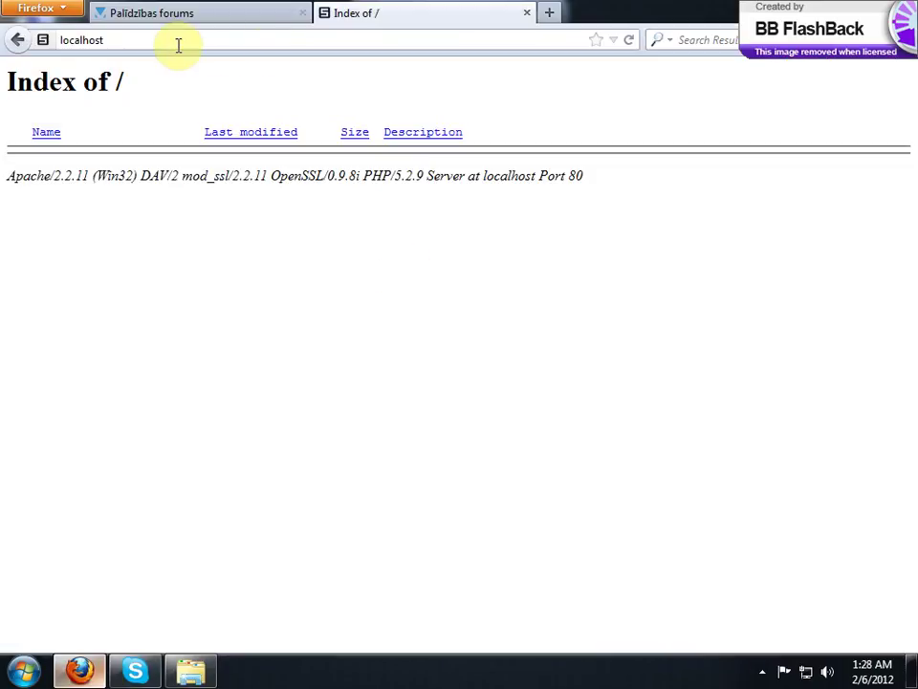
Step: Create an empty forums database at localhost/phpmyadmin/, then return to the Index of / tab
left_click(550, 14)
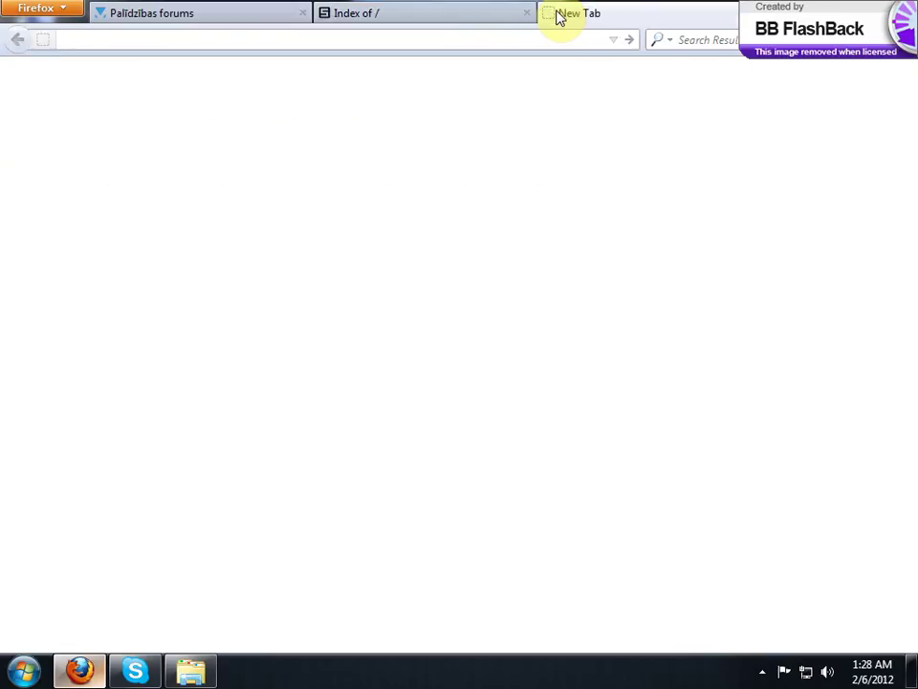
type("local")
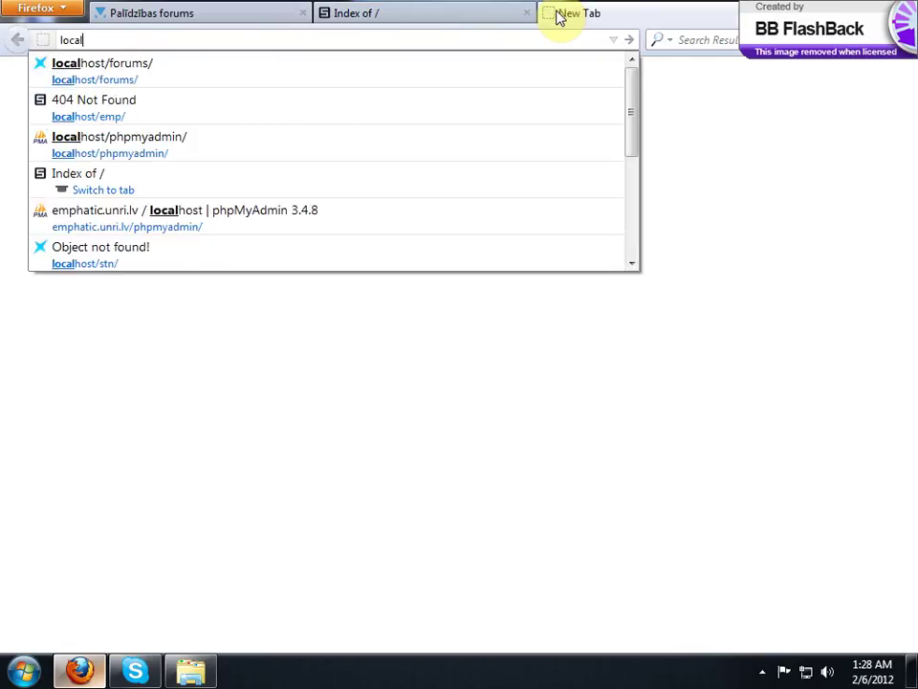
key("Down")
key("Down")
key("Down")
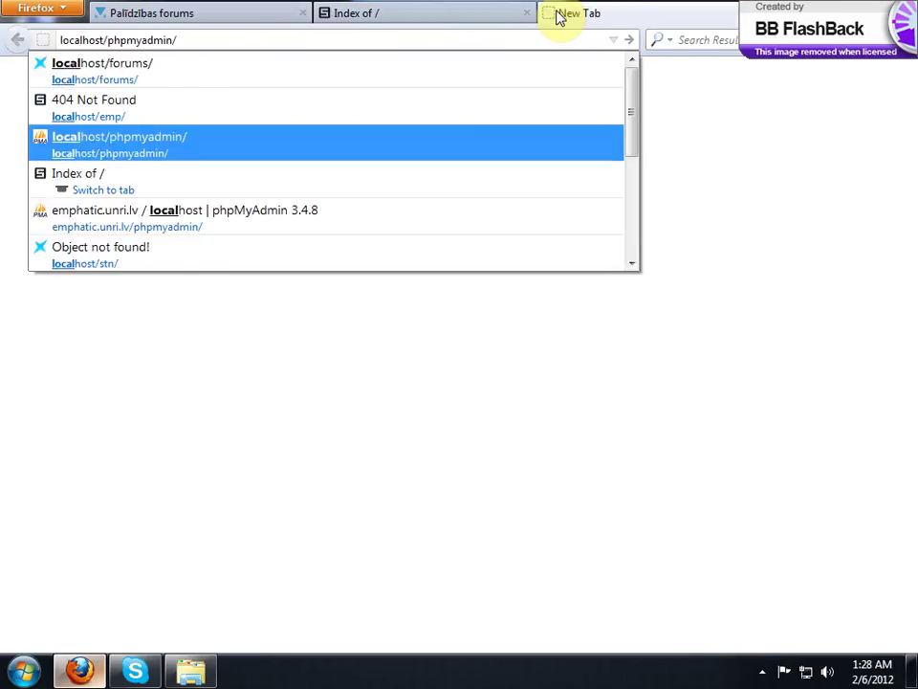
key("Return")
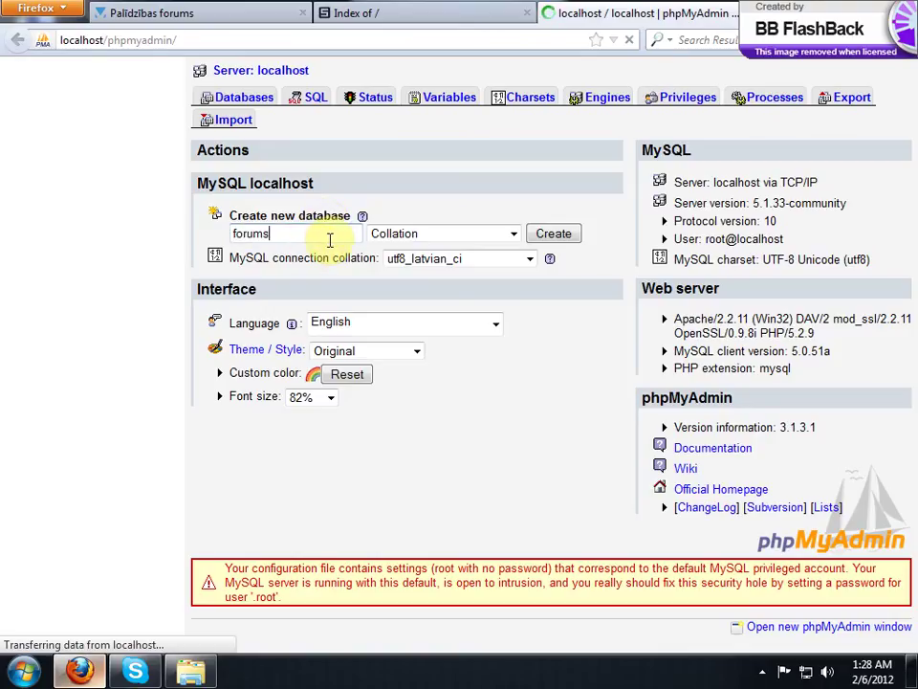
left_click(541, 233)
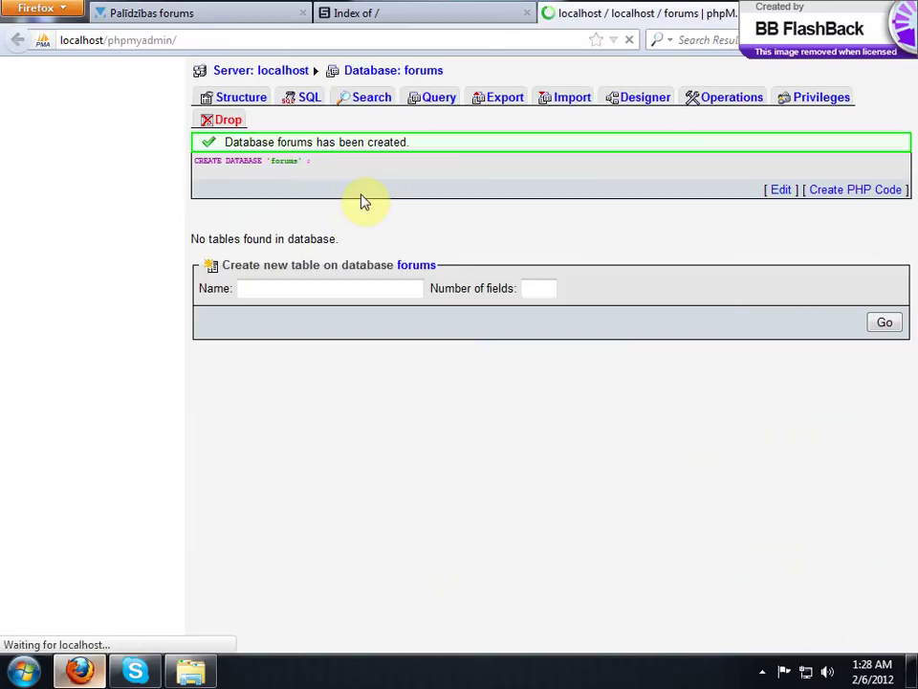
left_click_drag(251, 142, 394, 142)
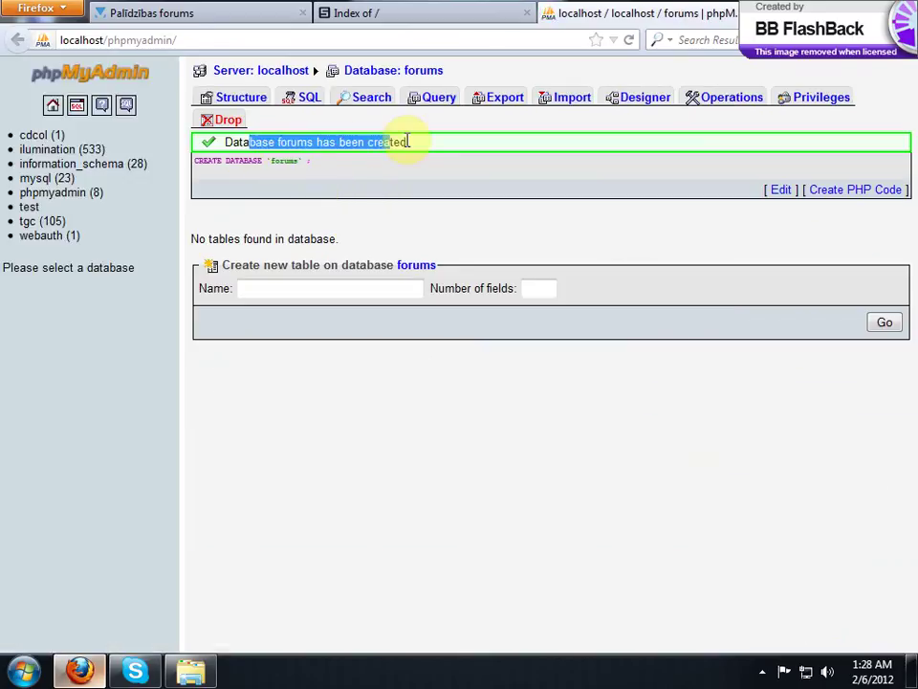
left_click(459, 9)
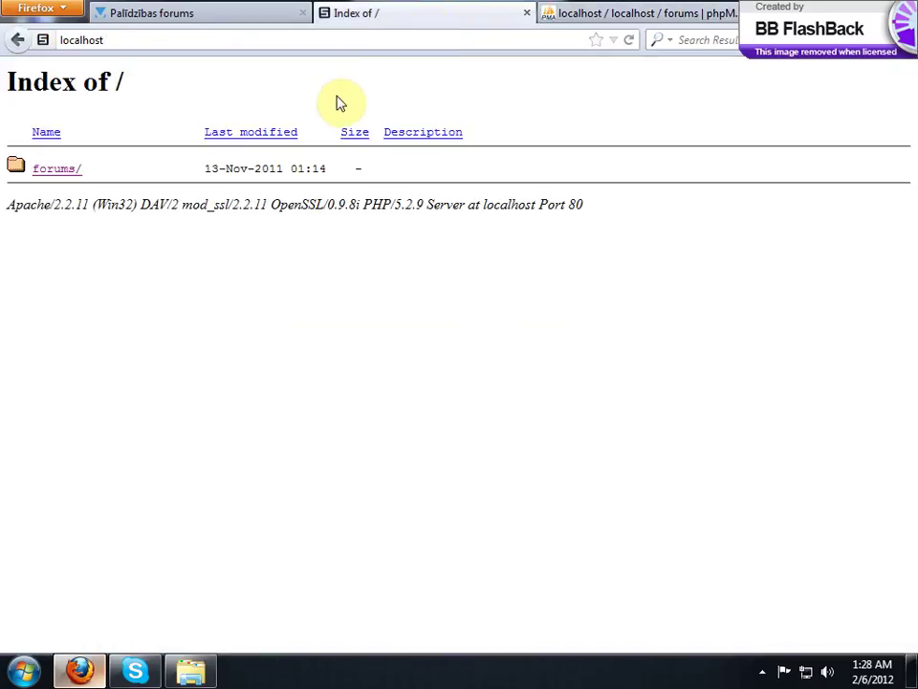
Step: Launch the installer from the forums/ folder and scroll through the Requirements page
left_click(60, 170)
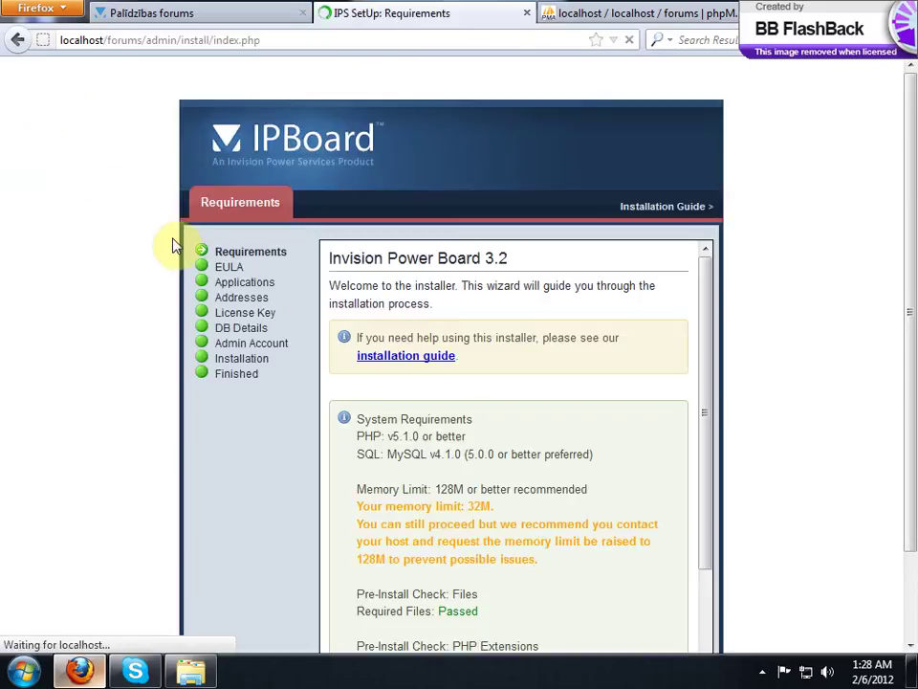
scroll(105, 134, "down", 2)
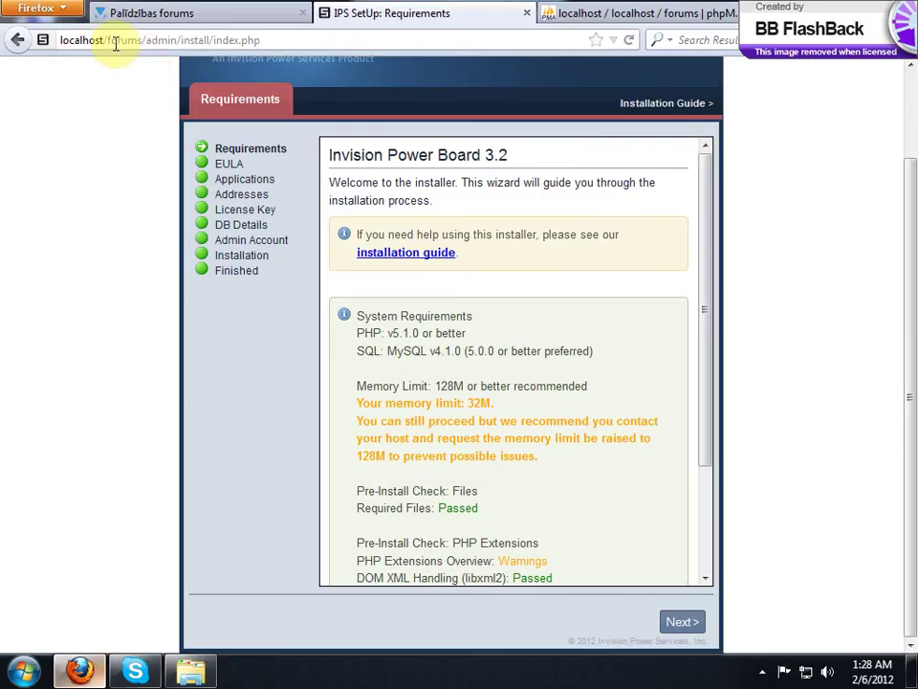
double_click(115, 41)
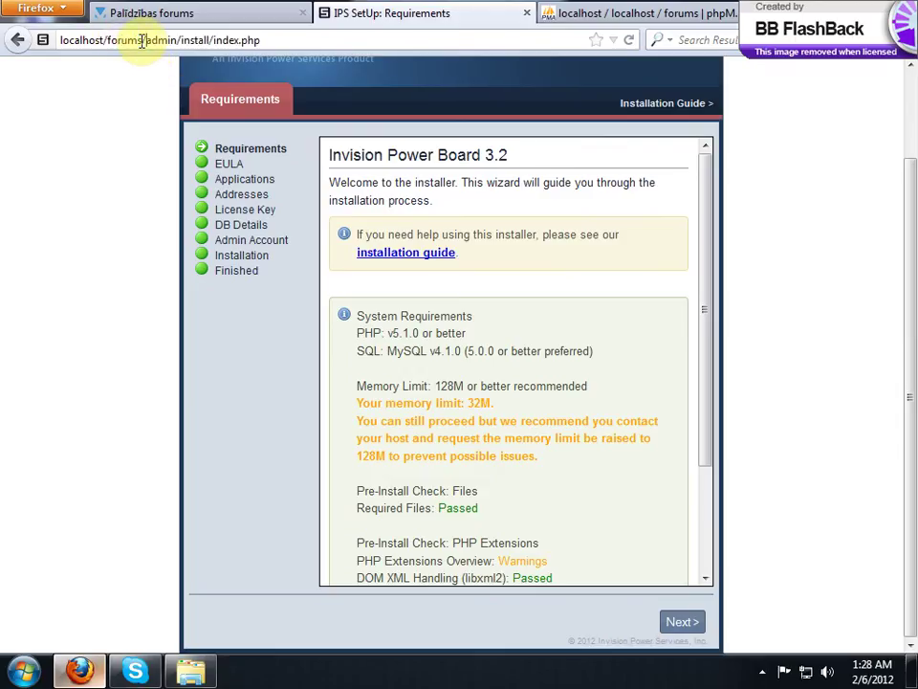
left_click(99, 41)
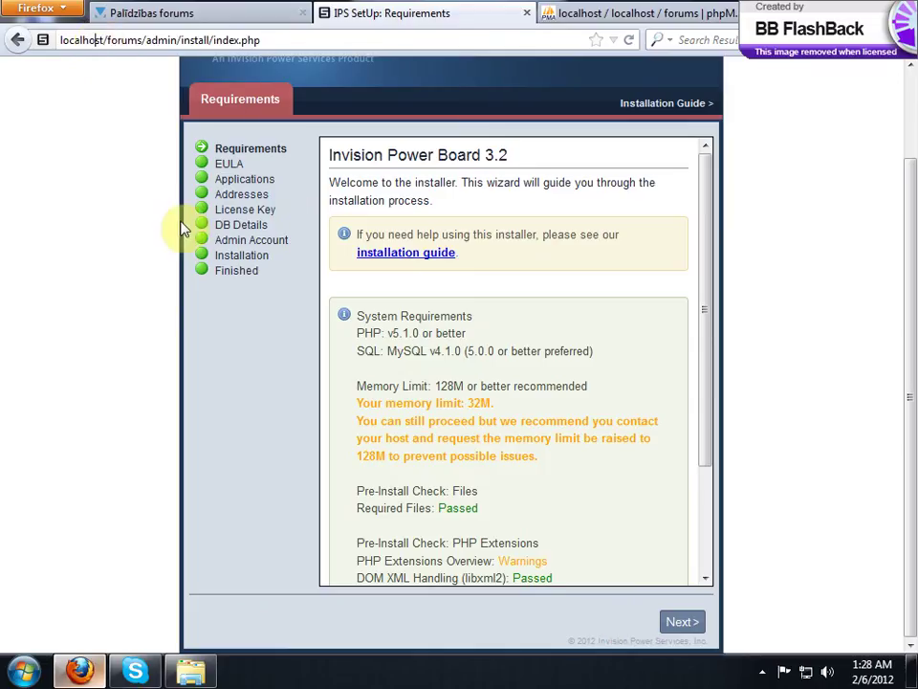
scroll(182, 228, "up", 2)
scroll(181, 205, "down", 2)
scroll(514, 338, "down", 3)
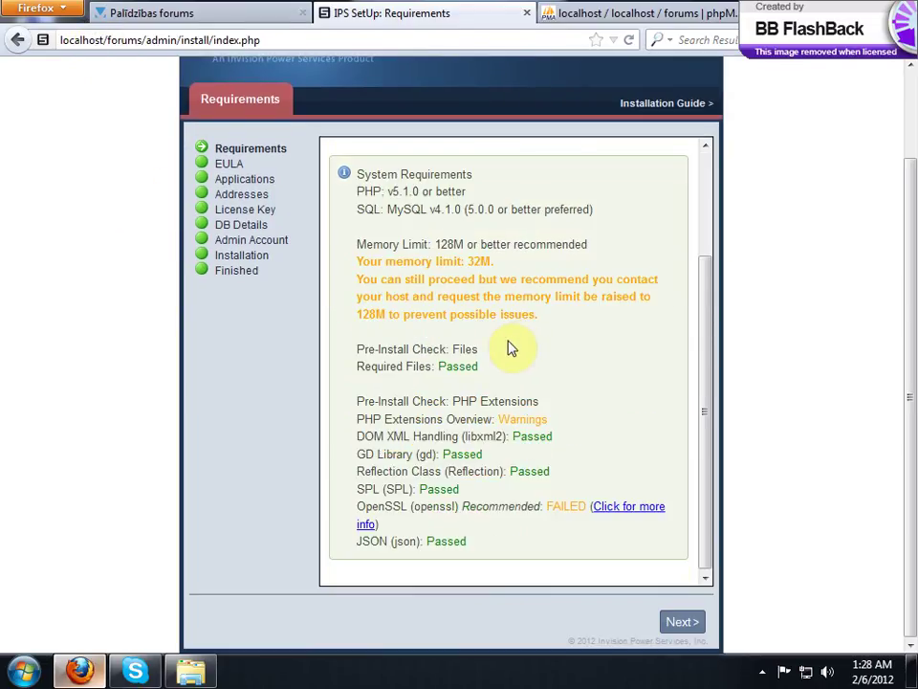
scroll(490, 329, "up", 3)
scroll(486, 323, "down", 3)
Step: Highlight the PHP extension Warnings and the failed OpenSSL check
left_click_drag(480, 419, 498, 419)
left_click(581, 435)
left_click(537, 474)
left_click_drag(534, 506, 565, 506)
left_click(450, 471)
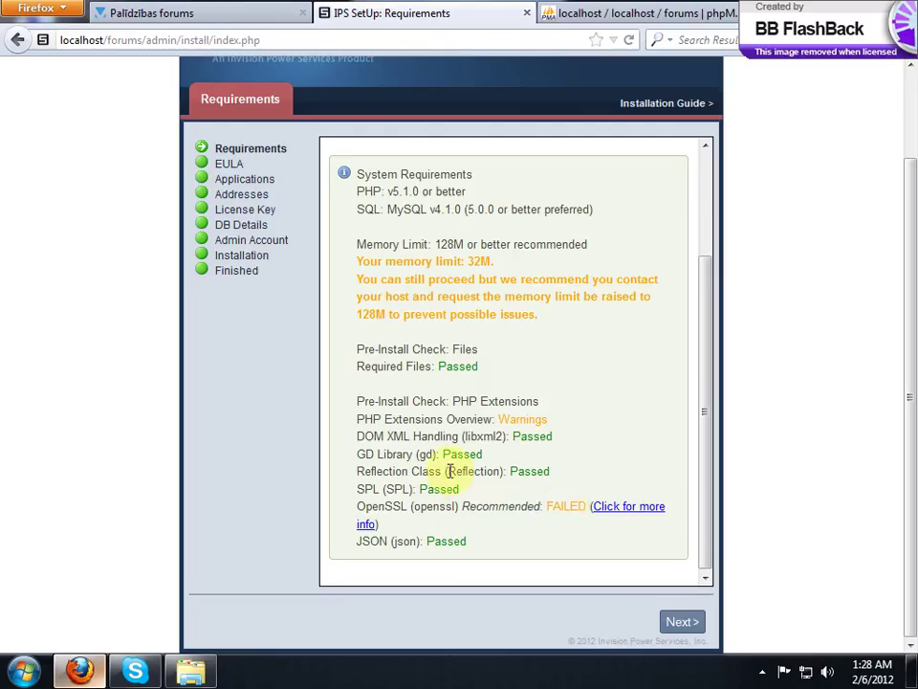
Step: Accept the license agreement and continue to the install addresses step
left_click(691, 624)
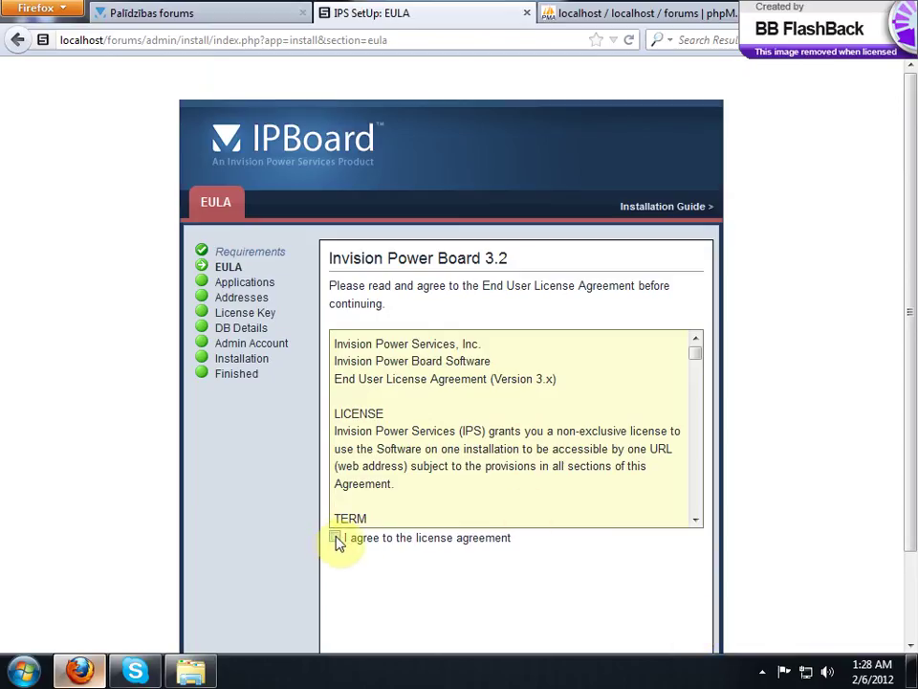
scroll(269, 502, "down", 2)
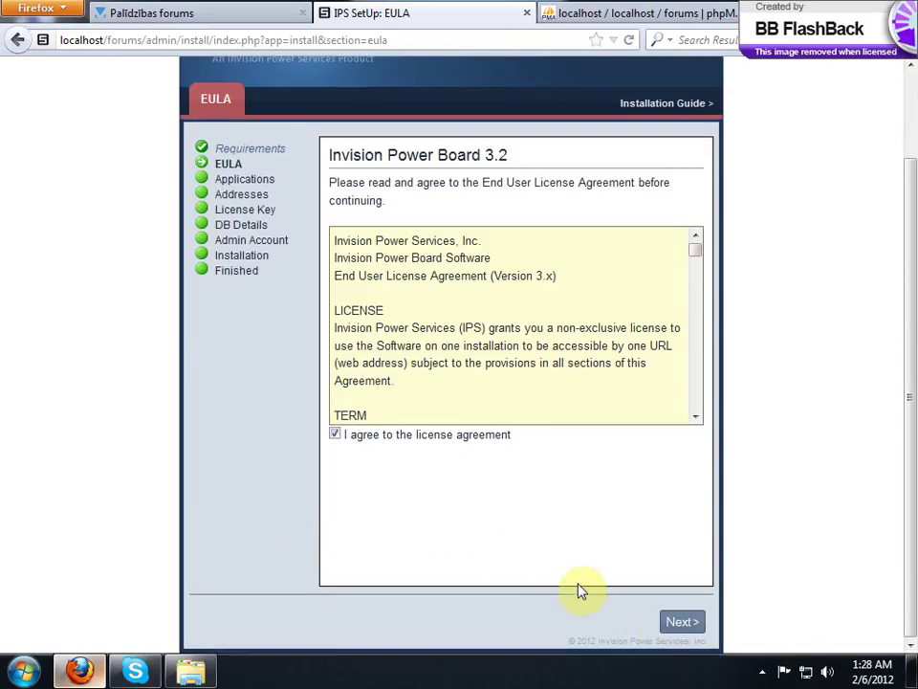
left_click(677, 624)
scroll(455, 450, "down", 2)
left_click(682, 621)
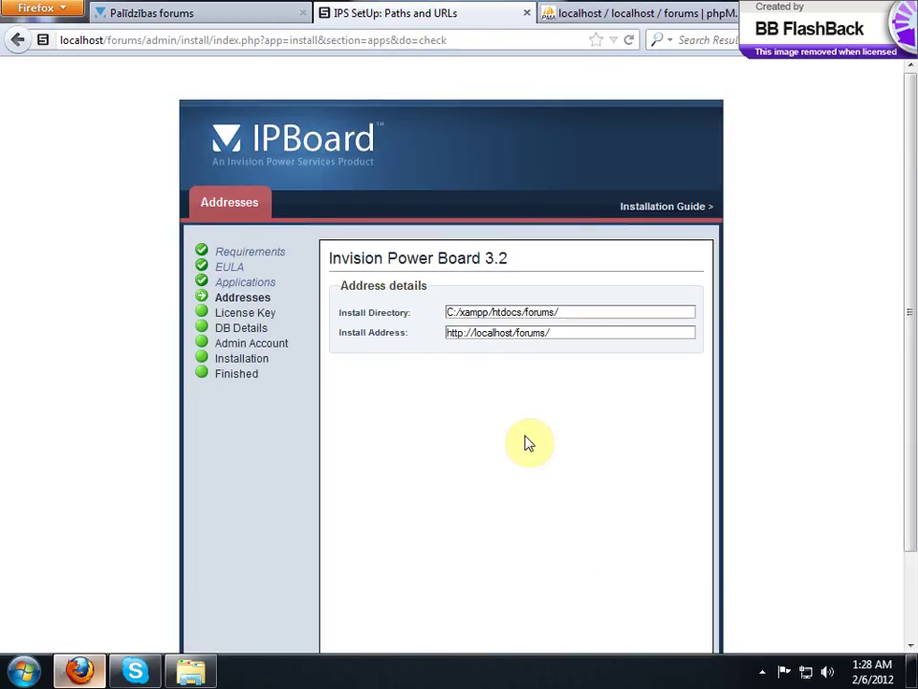
Step: Confirm the localhost install address and keep the default install paths
double_click(507, 333)
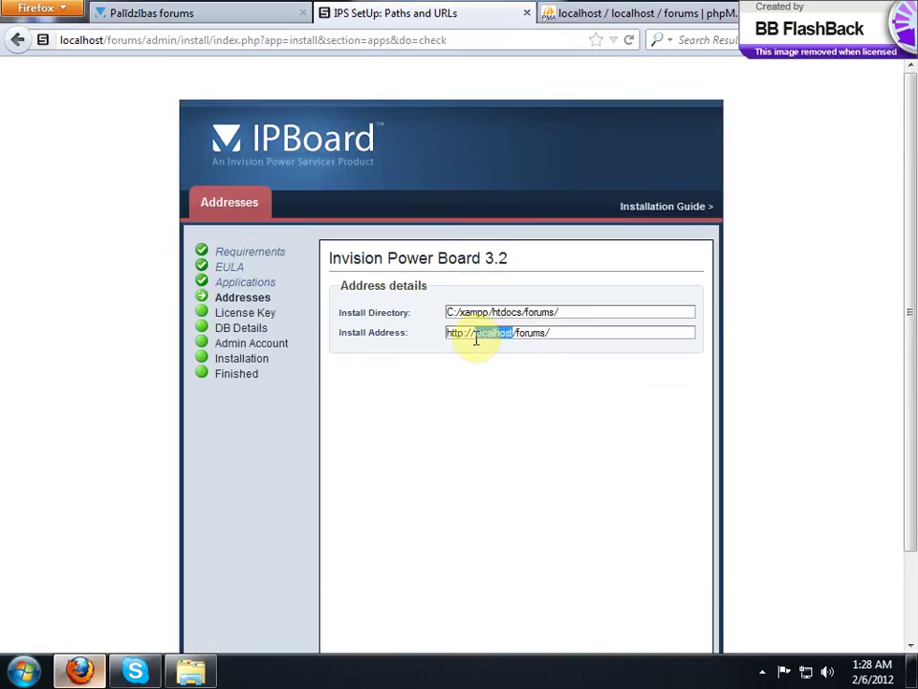
left_click_drag(475, 337, 512, 334)
double_click(512, 333)
left_click(495, 335)
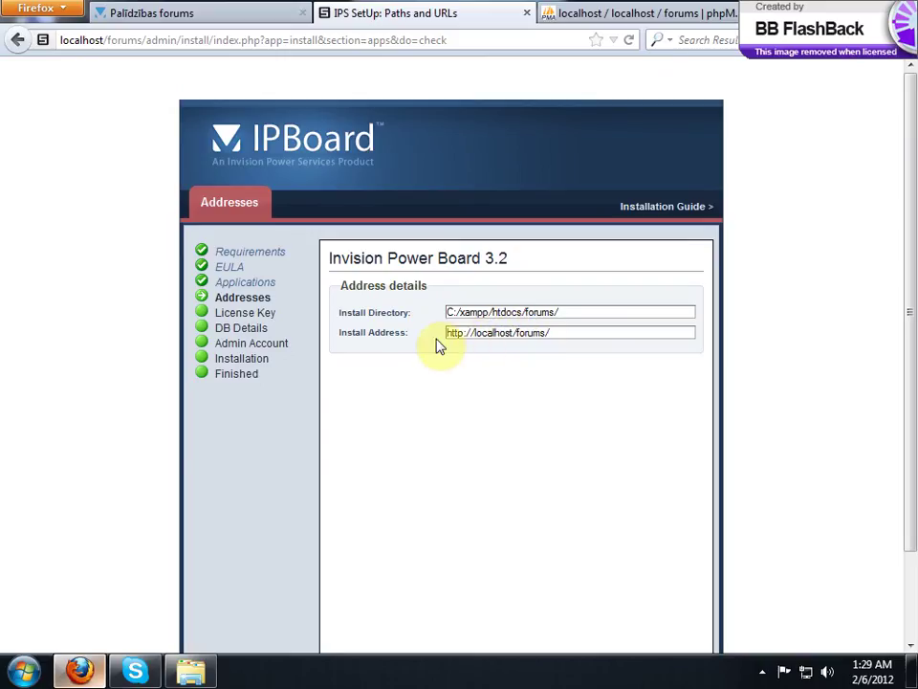
scroll(524, 374, "down", 2)
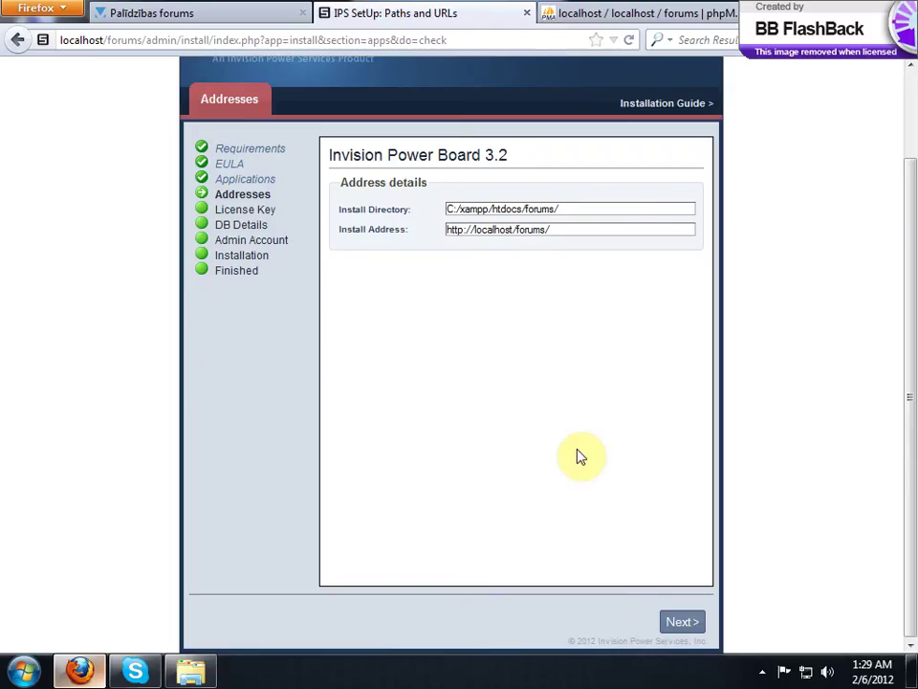
left_click(683, 622)
scroll(420, 344, "down", 2)
Step: Skip the optional license key and verify the forums database exists in phpMyAdmin
left_click(689, 624)
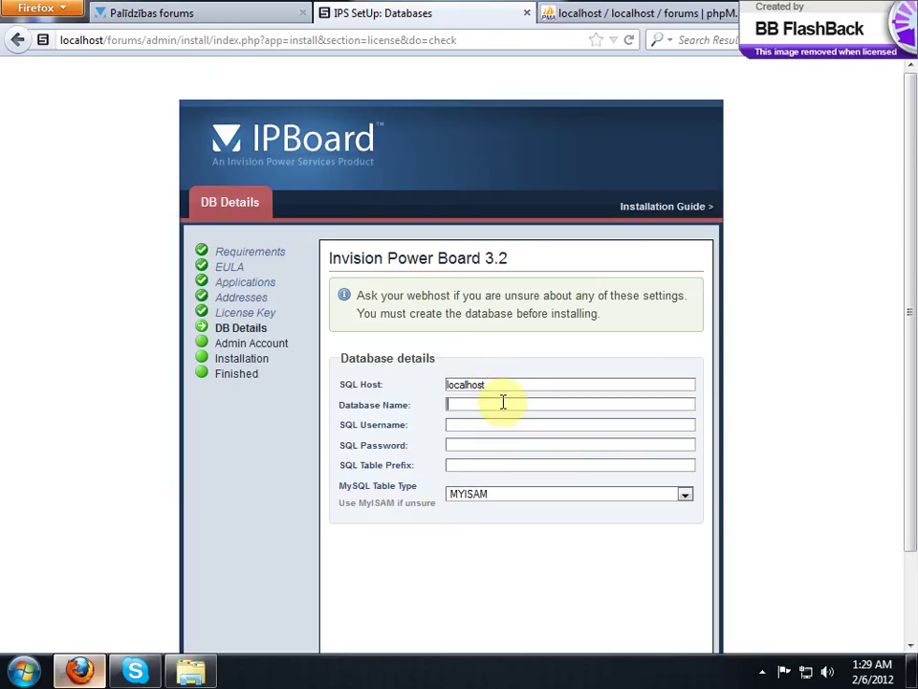
left_click(641, 13)
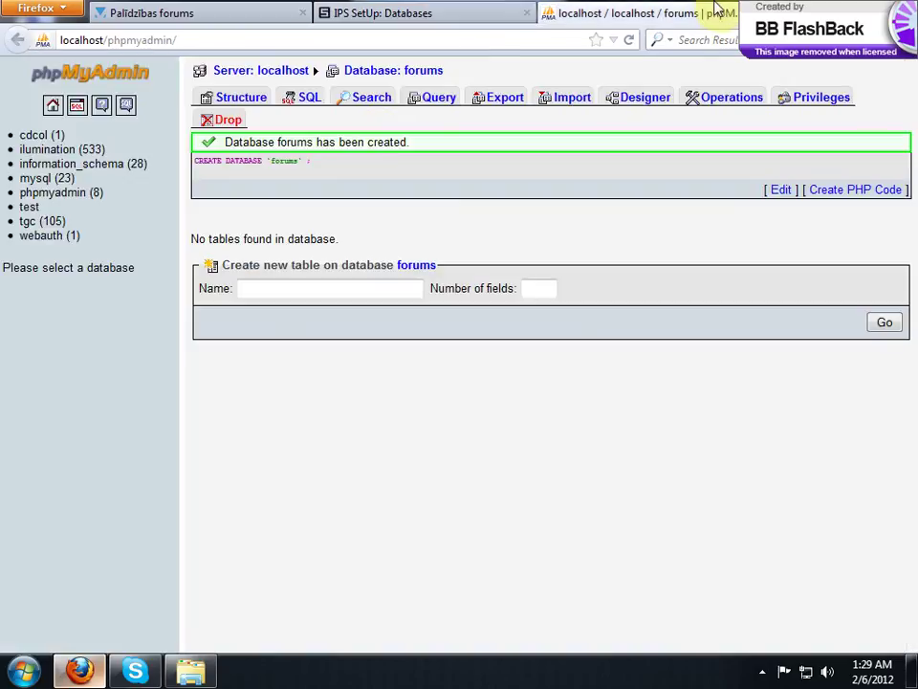
left_click(420, 13)
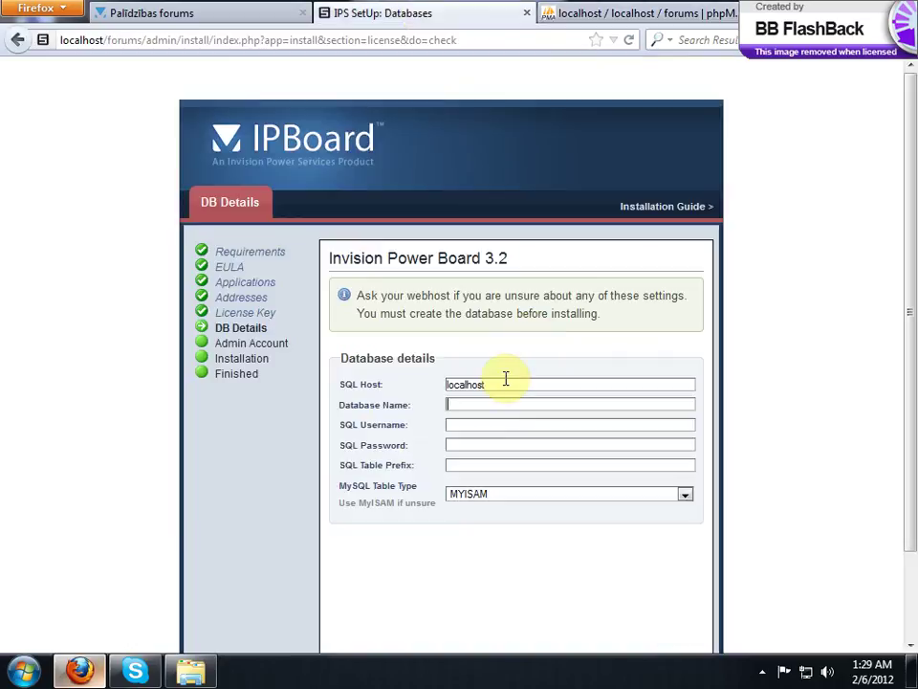
Step: Enter database name forums and SQL username root, then submit the database details
key("Tab")
type("for")
key("Tab")
type("root")
key("Tab")
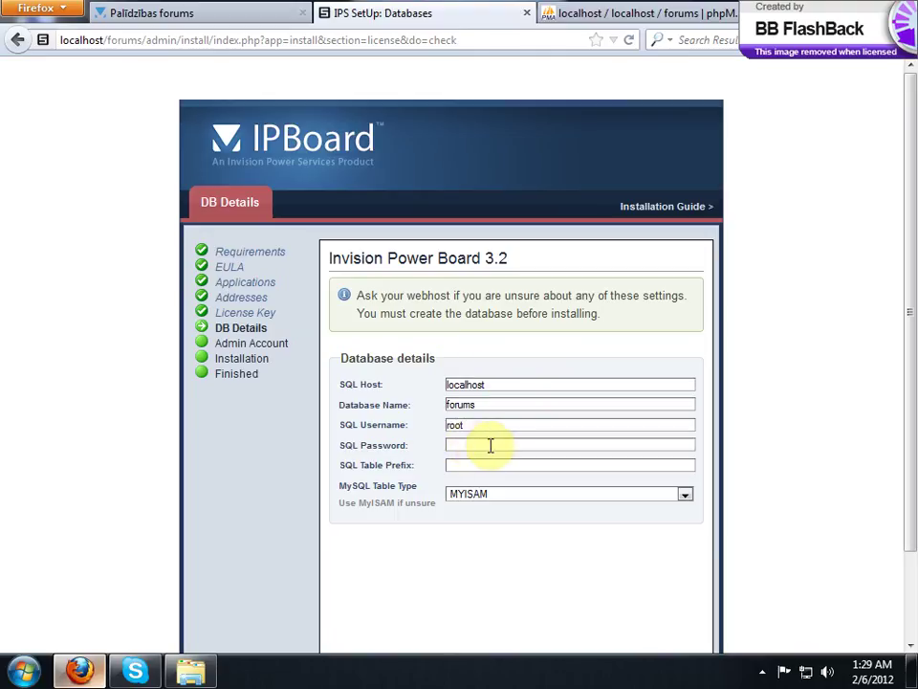
scroll(499, 445, "down", 2)
left_click(682, 623)
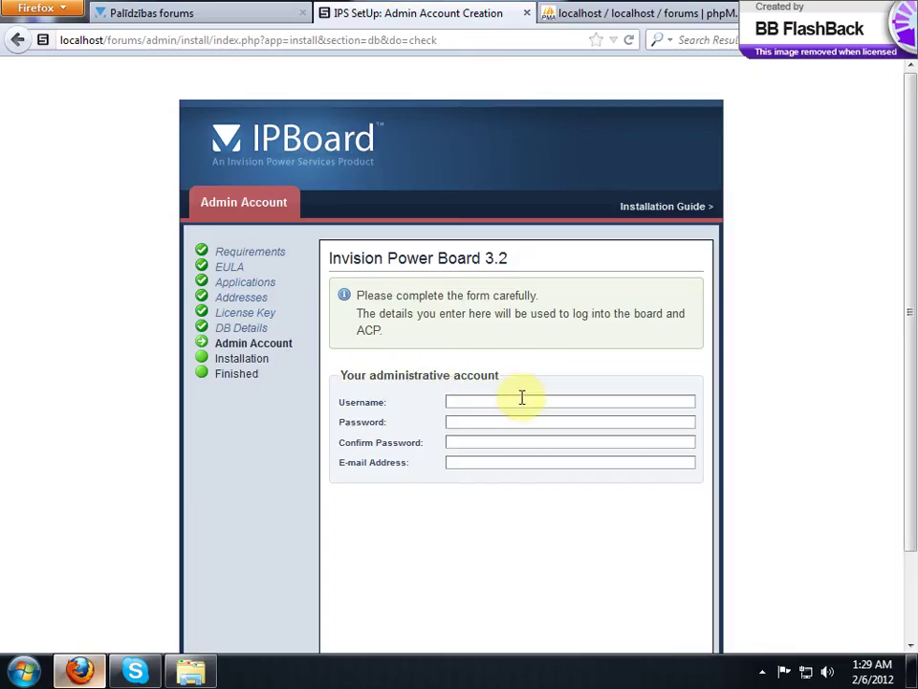
Step: Fill in the admin username, password and e-mail from suggestions, then start installation
type("quartz")
key("Tab")
type("q")
key("Down")
key("Return")
scroll(577, 461, "down", 2)
left_click(683, 623)
left_click(640, 344)
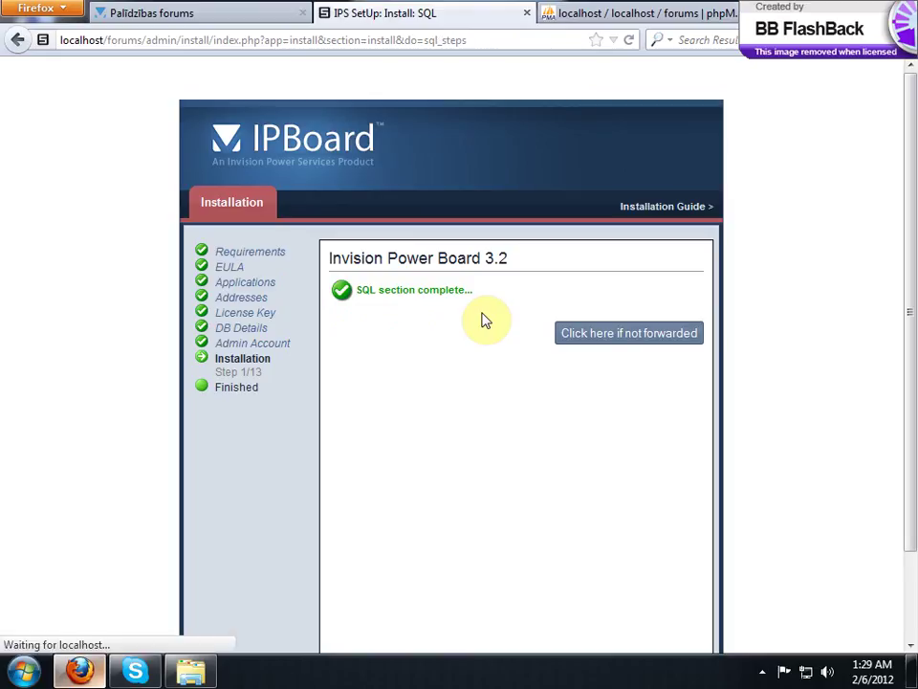
Step: Check phpMyAdmin and watch the installer auto-advance through all 13 steps to Installation complete
left_click(547, 13)
left_click(401, 17)
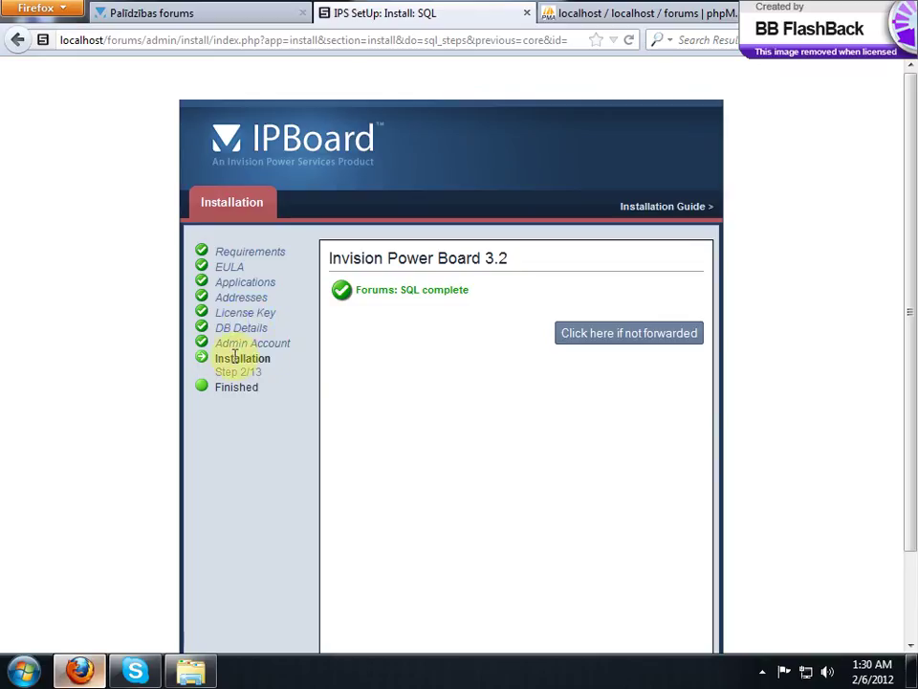
scroll(507, 449, "down", 2)
scroll(528, 485, "up", 2)
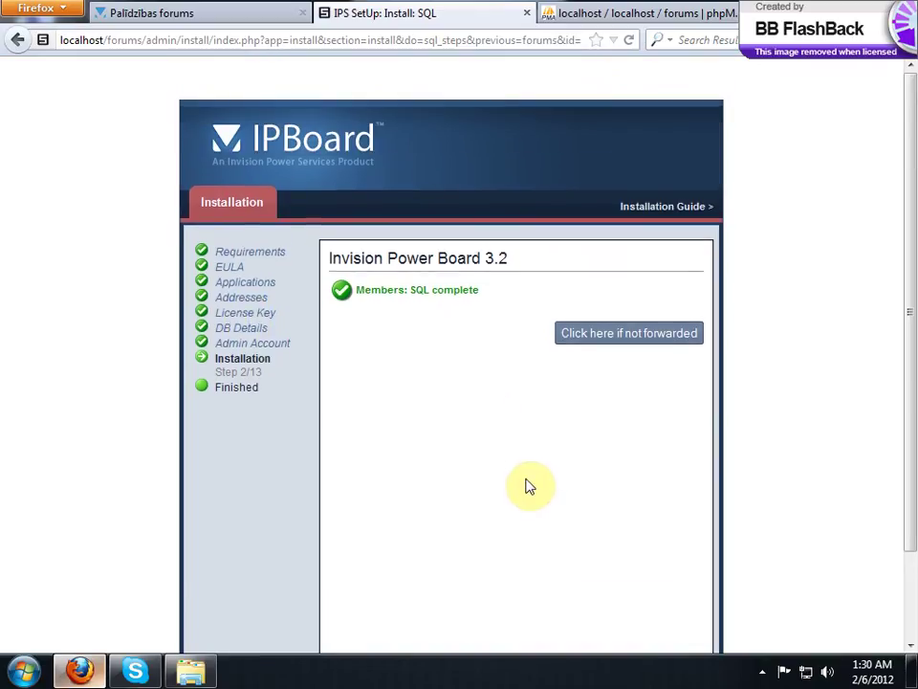
left_click_drag(246, 332, 344, 359)
left_click(765, 673)
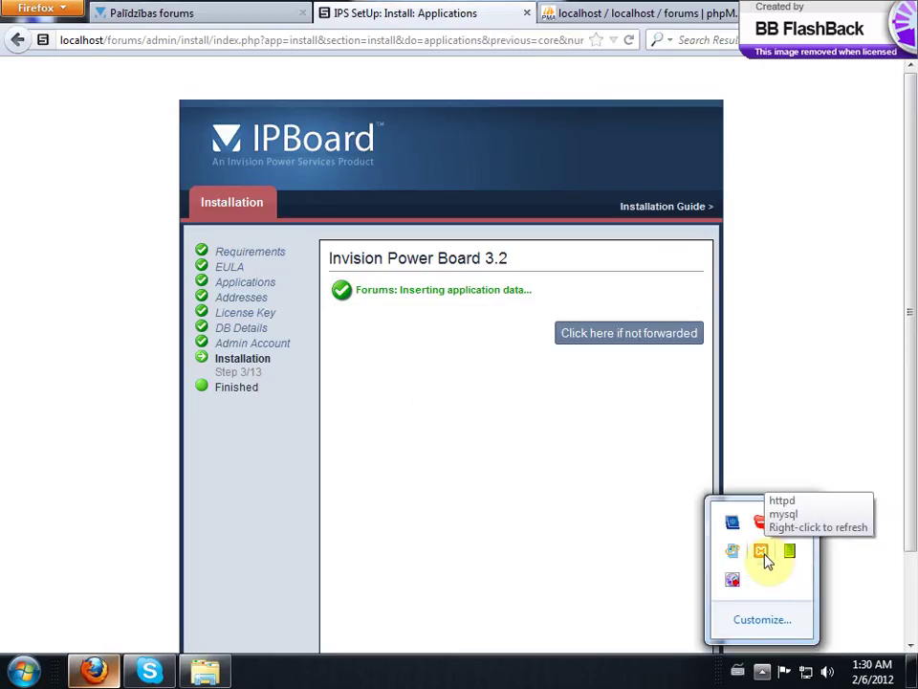
right_click(732, 579)
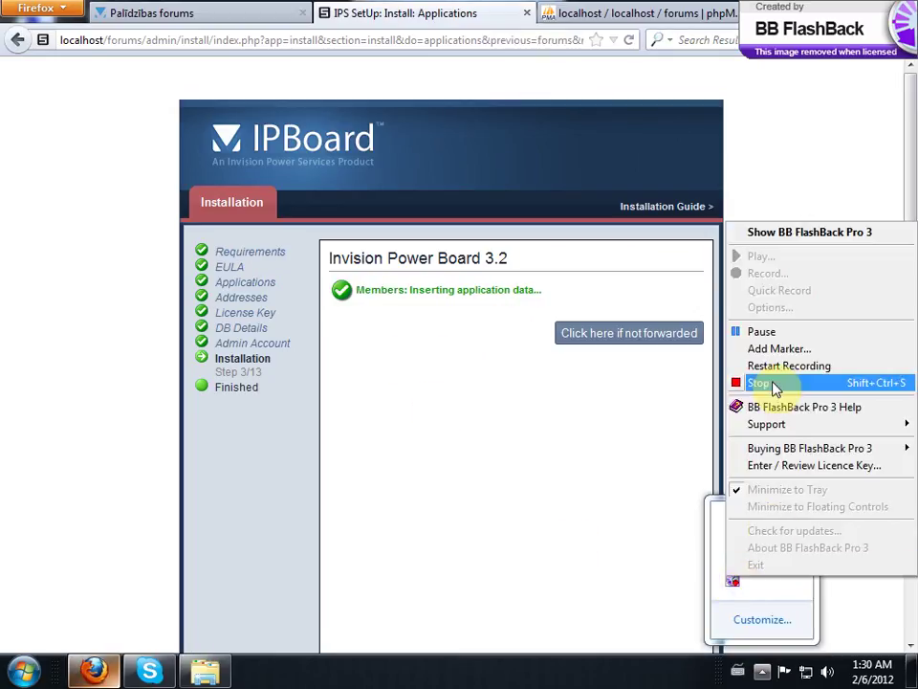
left_click(771, 333)
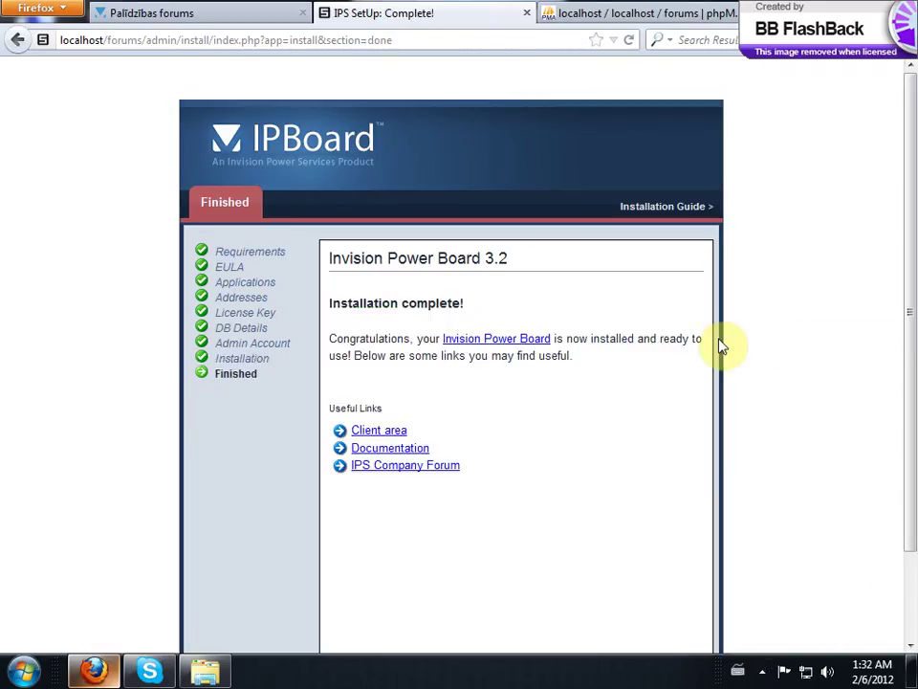
left_click(760, 677)
right_click(733, 583)
left_click(513, 410)
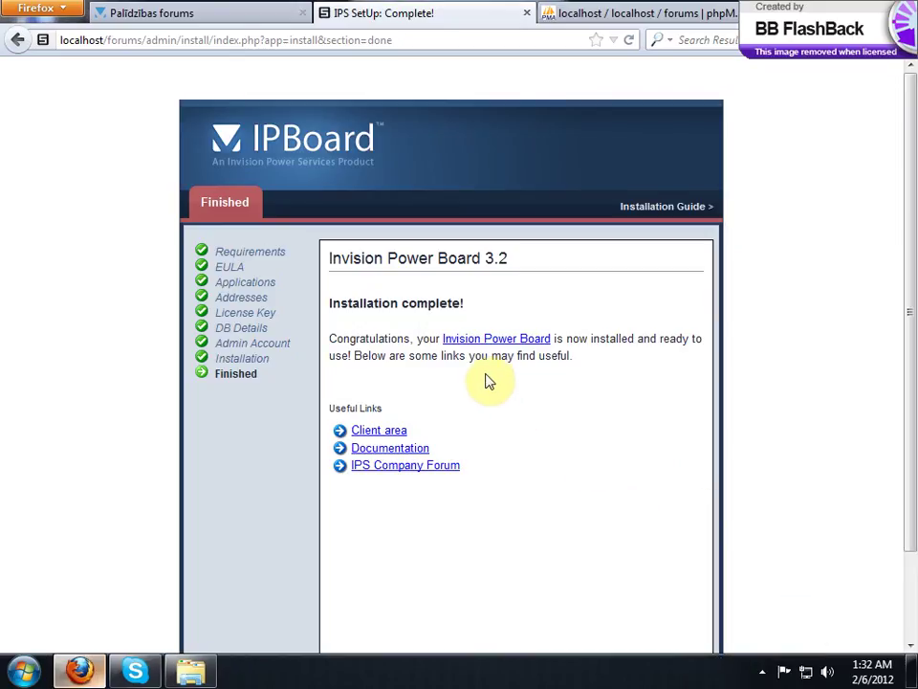
left_click(397, 337)
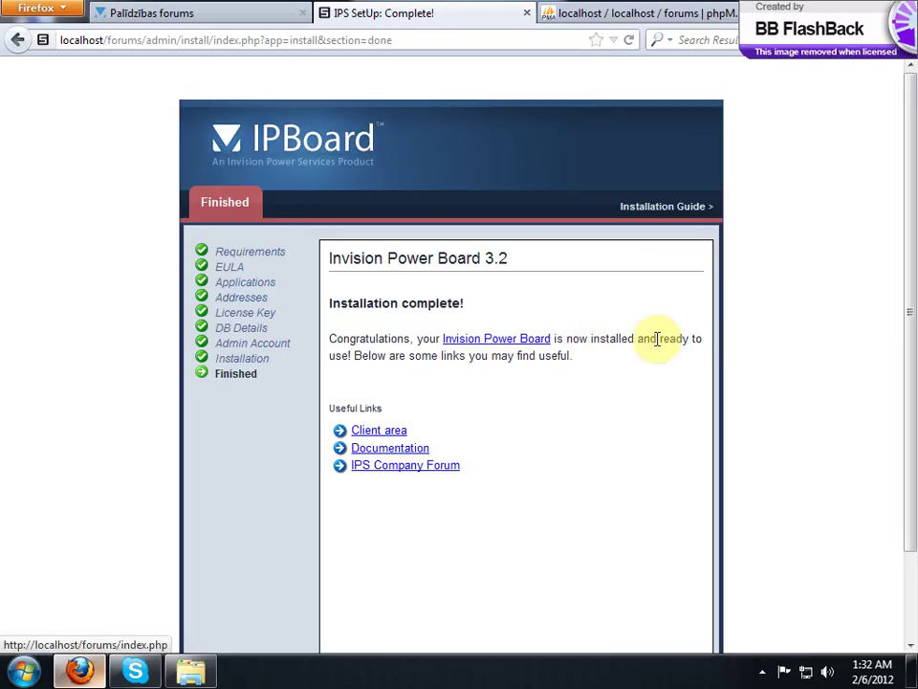
Step: Open the new IPS Community forum index at localhost/forums/index.php in its own tab
middle_click(503, 342)
left_click(550, 11)
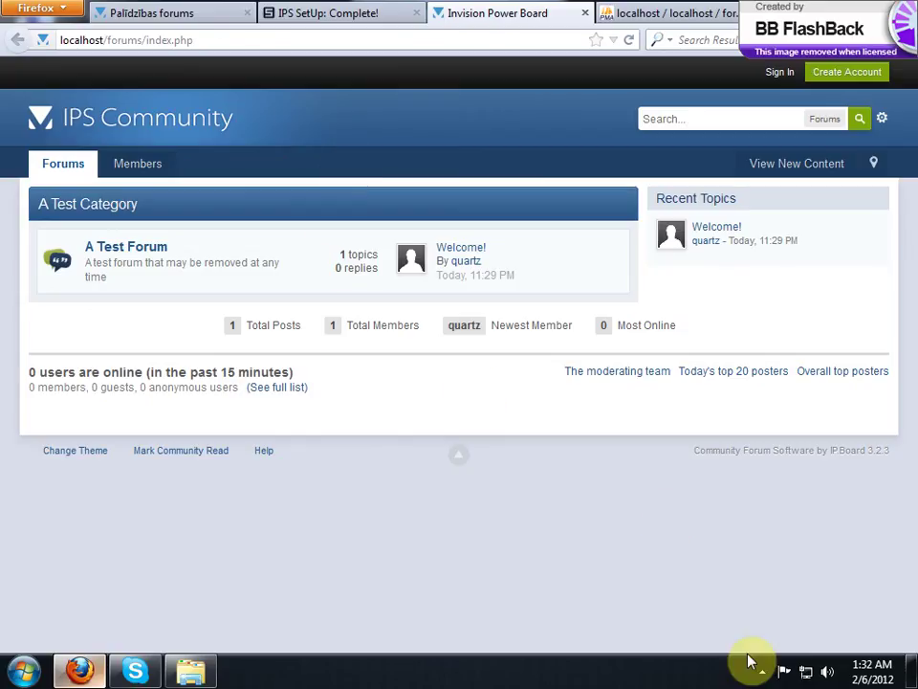
left_click(763, 674)
right_click(746, 581)
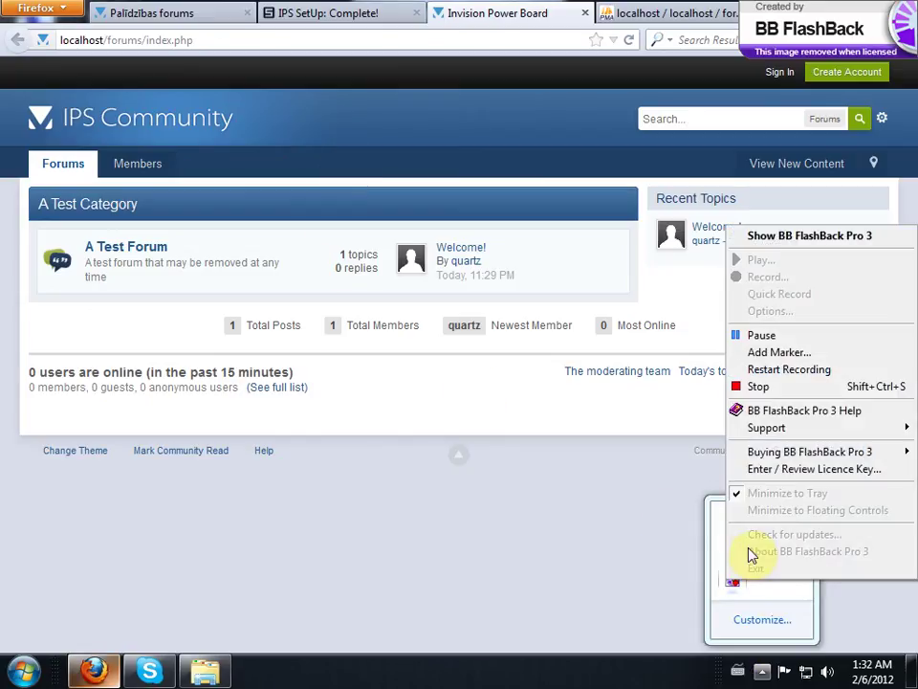